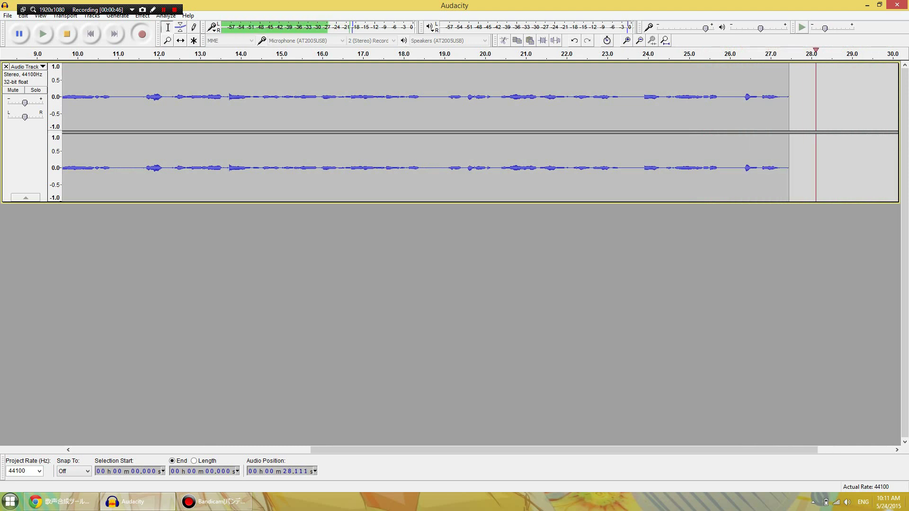
# - Minimize the Audacity, Chrome and Bandicam windows and show which new items can be created on the desktop
pyautogui.moveTo(908, 510)
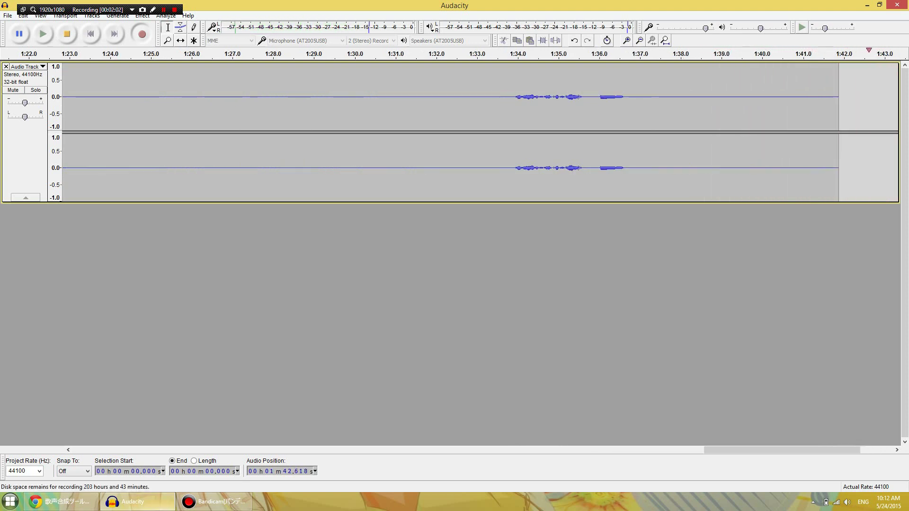
pyautogui.moveTo(137, 501)
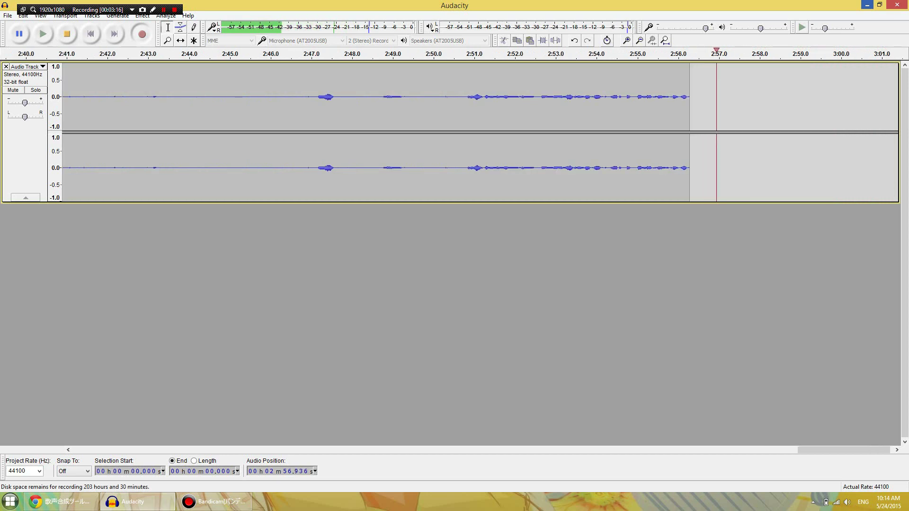
pyautogui.click(867, 5)
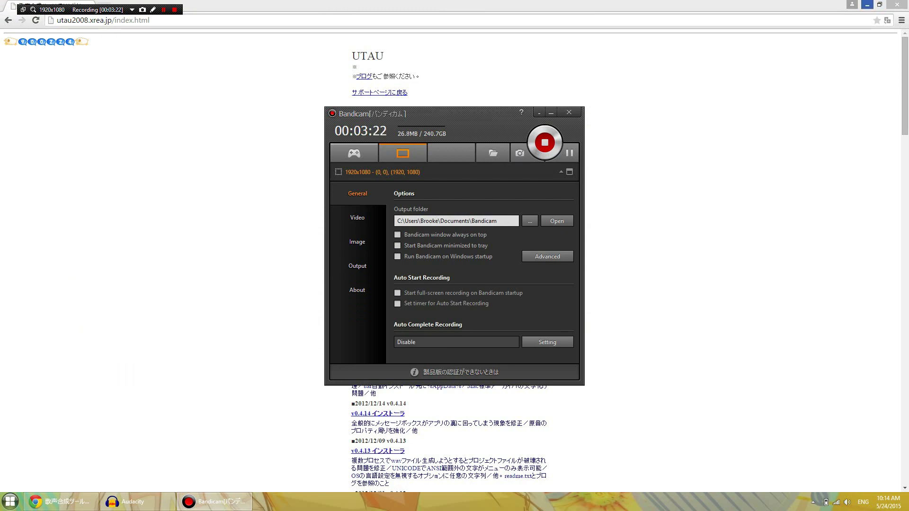
pyautogui.click(867, 4)
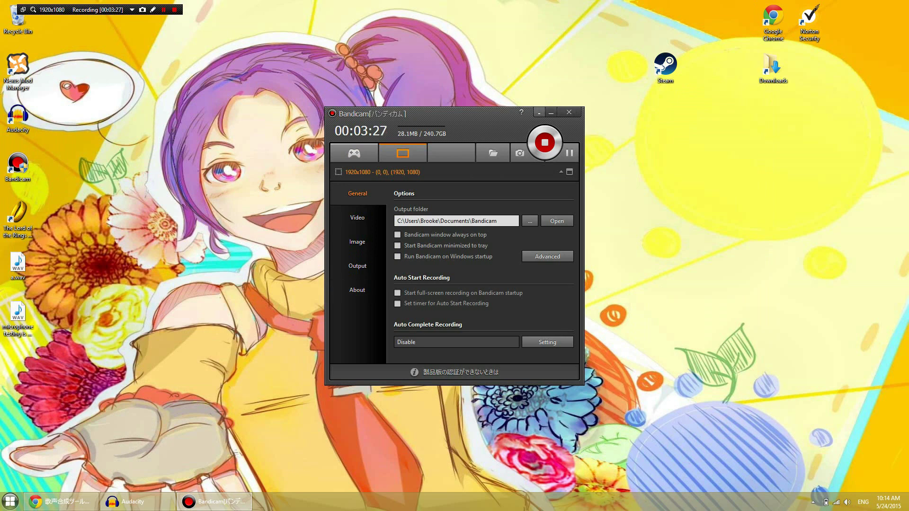
pyautogui.click(550, 113)
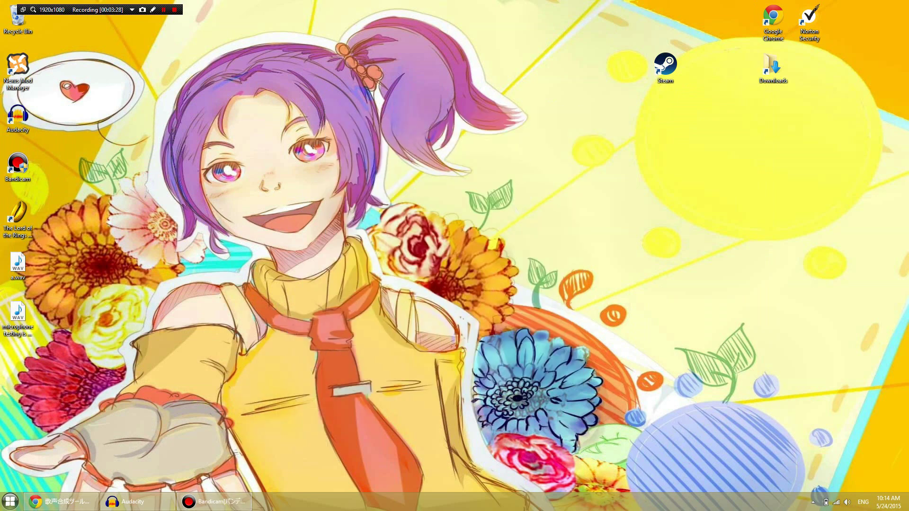
pyautogui.rightClick(507, 142)
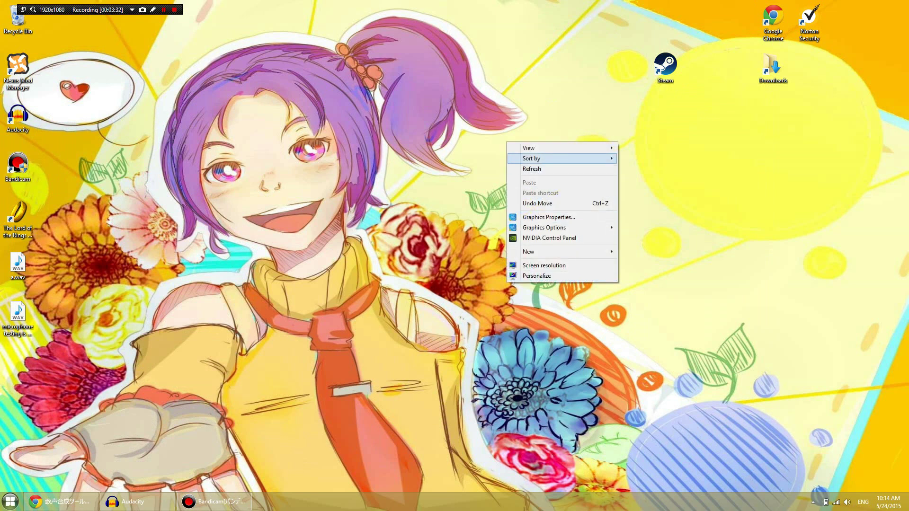
pyautogui.moveTo(544, 251)
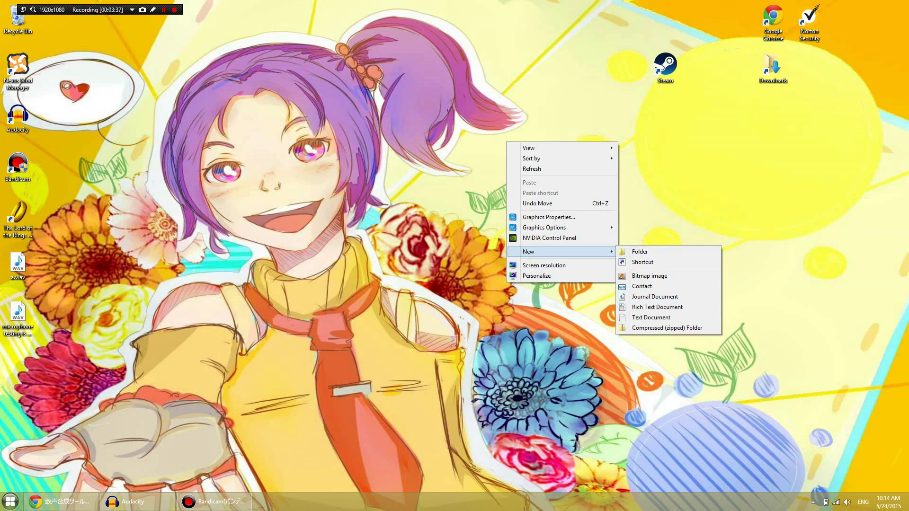
# - Switch to Chrome and look through the list of installer versions on the UTAU download page
pyautogui.click(62, 501)
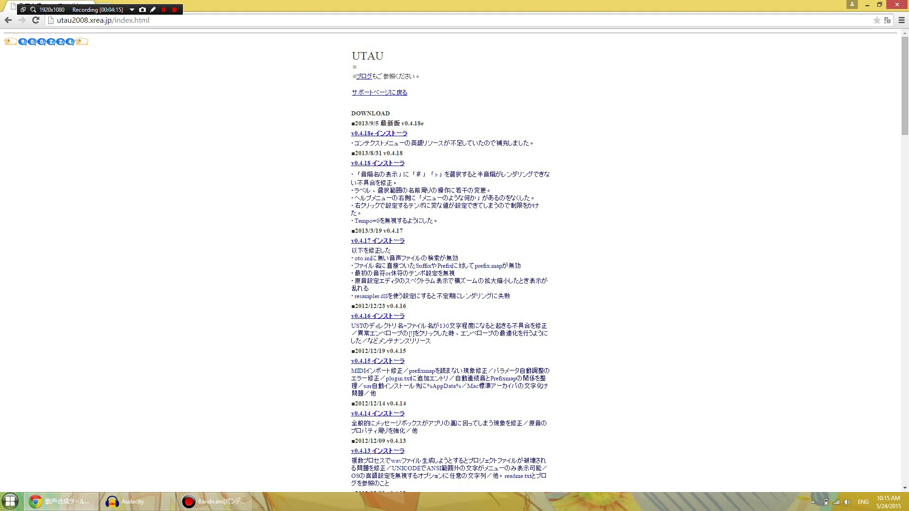
pyautogui.scroll(-16, 450, 261)
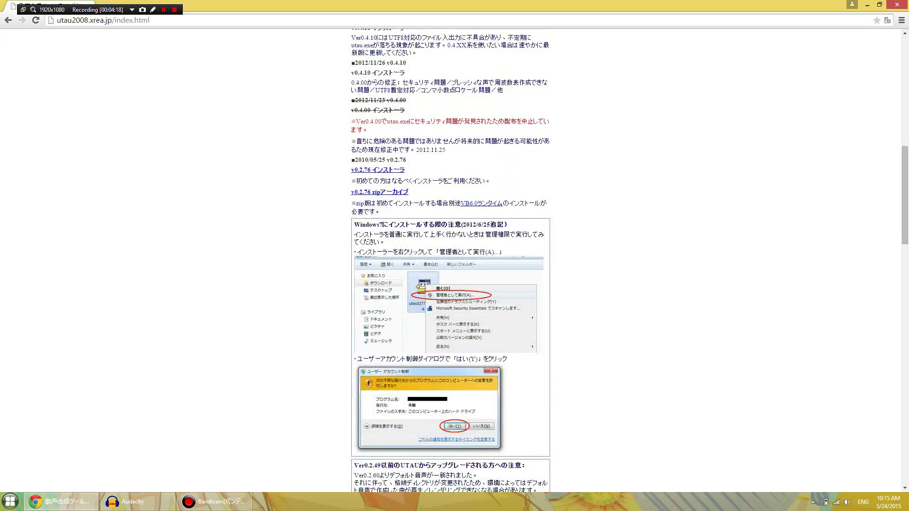
pyautogui.scroll(-20, 449, 261)
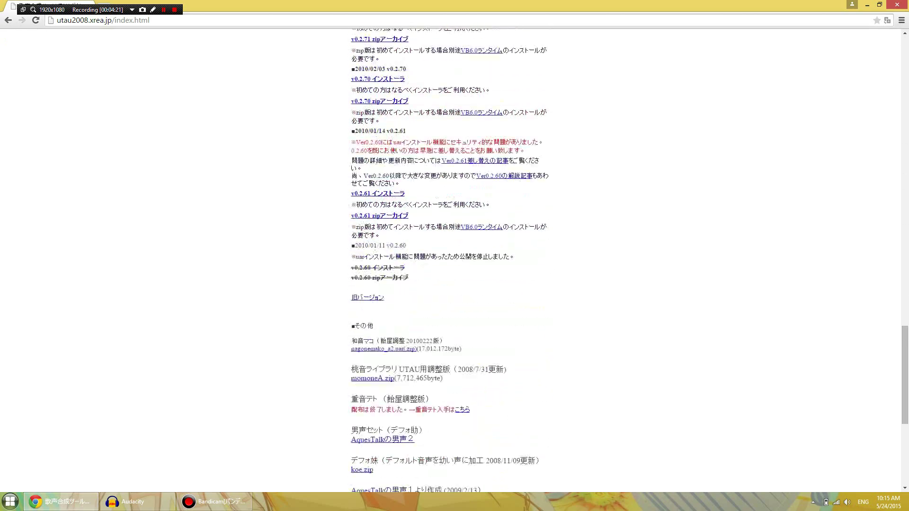
pyautogui.scroll(2, 450, 260)
pyautogui.scroll(6, 450, 261)
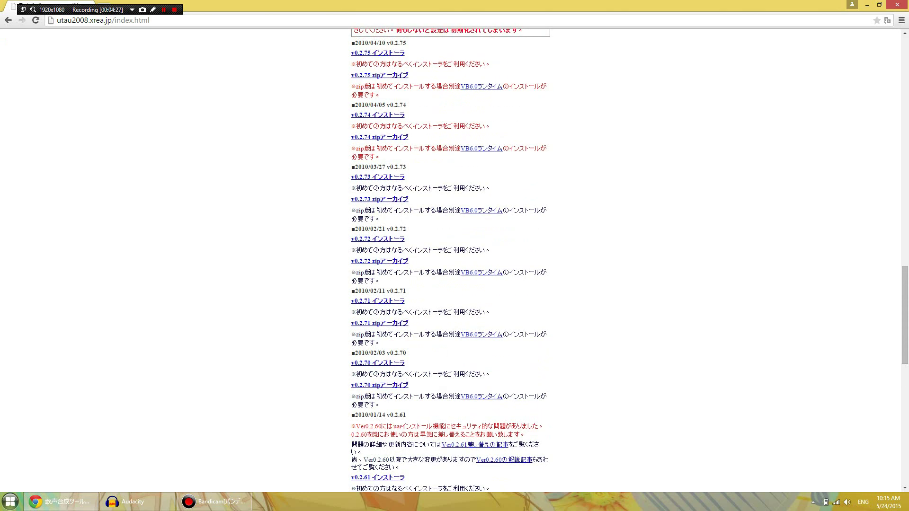
pyautogui.scroll(15, 449, 261)
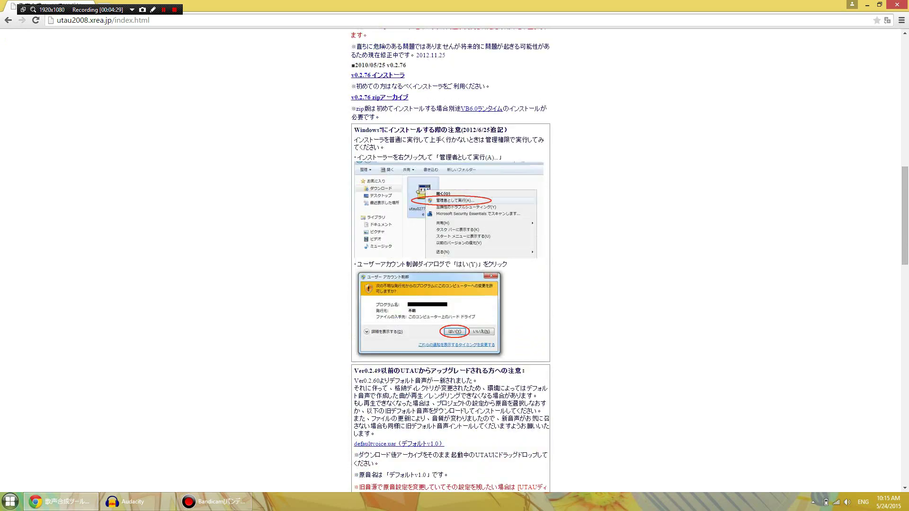
pyautogui.scroll(7, 449, 260)
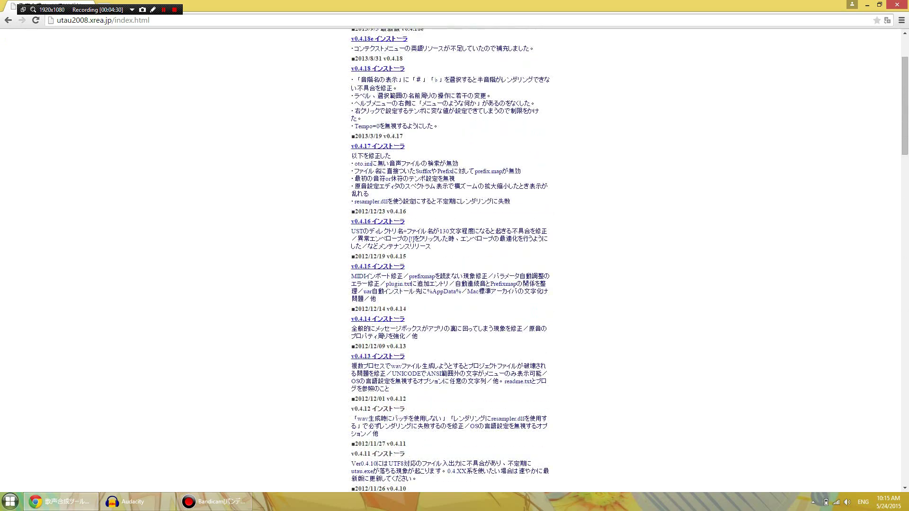
pyautogui.scroll(2, 449, 260)
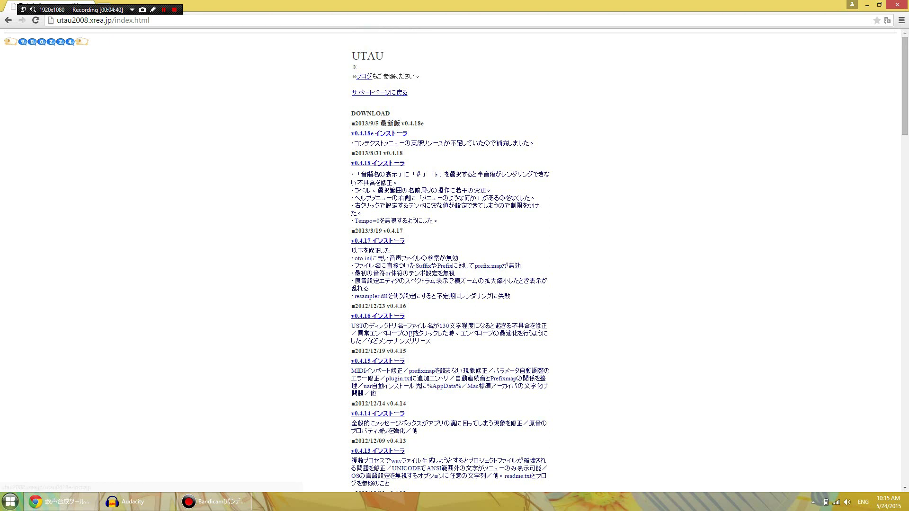
# - Examine the v0.4.18 and v0.4.18e entries in the download list by highlighting their text
pyautogui.moveTo(359, 123); pyautogui.dragTo(375, 124)
pyautogui.moveTo(403, 153); pyautogui.dragTo(437, 206)
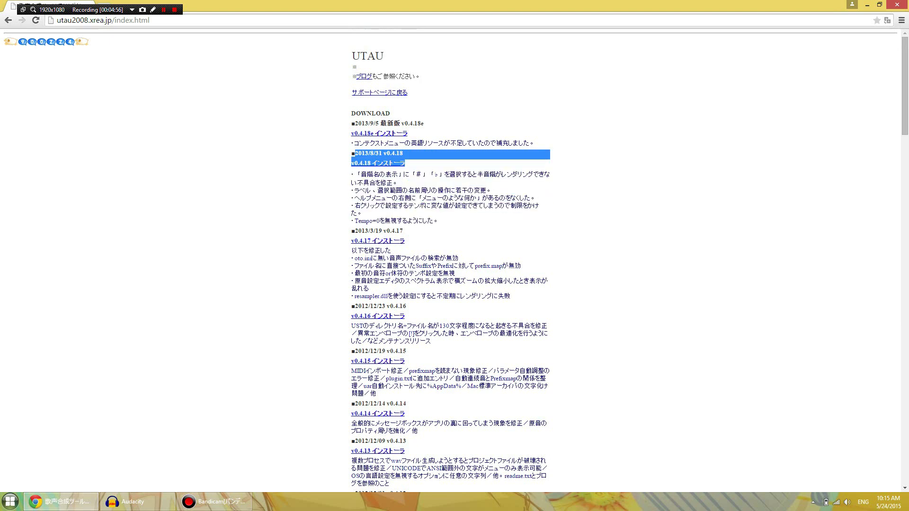
pyautogui.moveTo(405, 163); pyautogui.dragTo(439, 221)
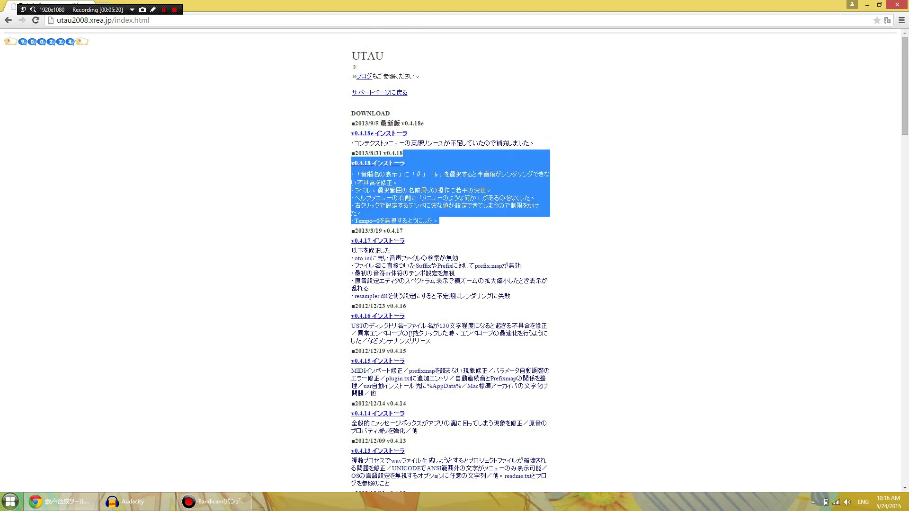
pyautogui.click(438, 221)
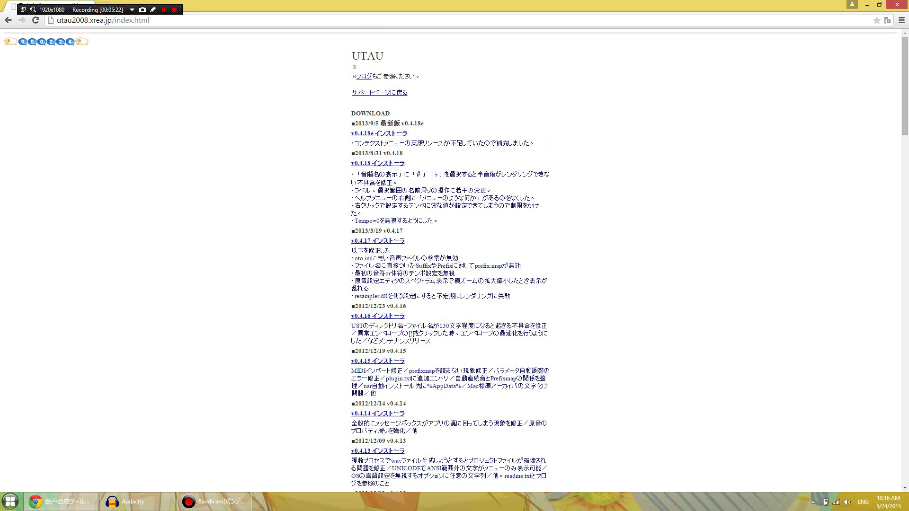
pyautogui.moveTo(352, 108); pyautogui.dragTo(535, 143)
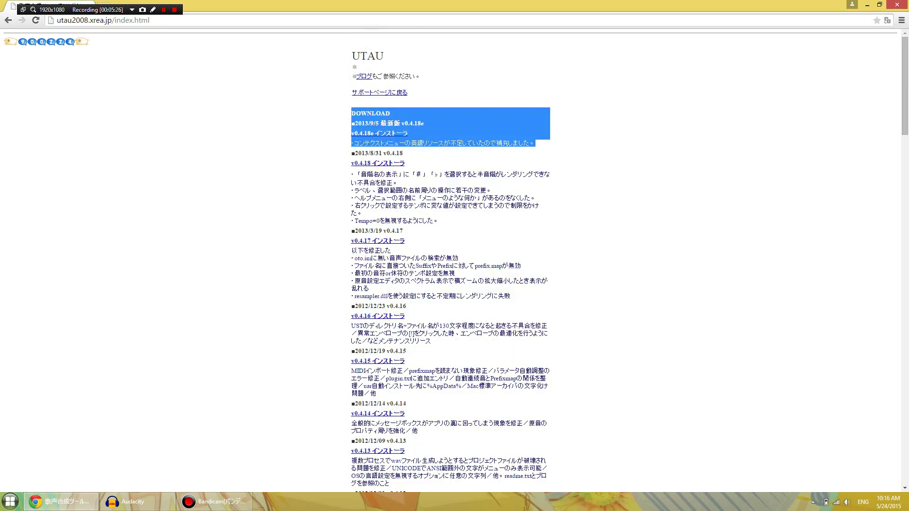
pyautogui.click(535, 142)
pyautogui.moveTo(351, 108); pyautogui.dragTo(535, 143)
pyautogui.click(535, 143)
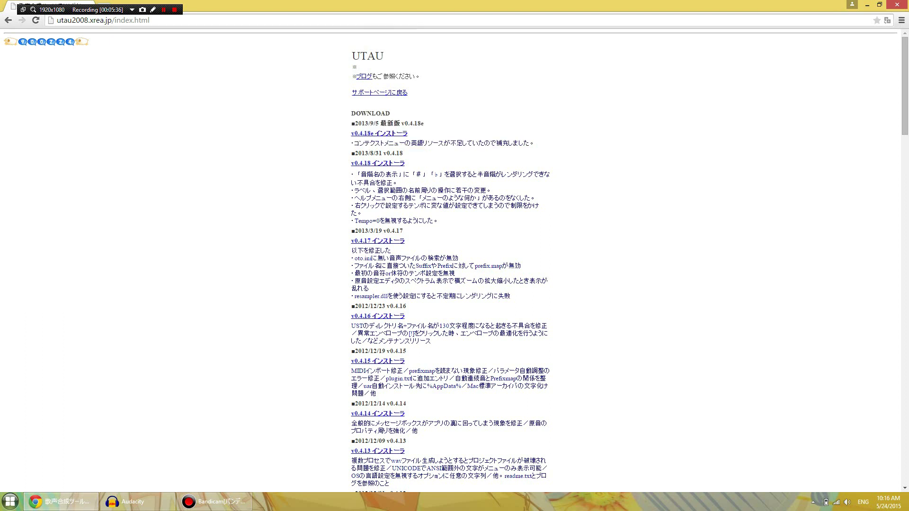
pyautogui.moveTo(424, 123); pyautogui.dragTo(421, 123)
# - Download the v0.4.18e installer to the Downloads folder as utau0418e-inst.zip and show the file in its folder
pyautogui.click(388, 133)
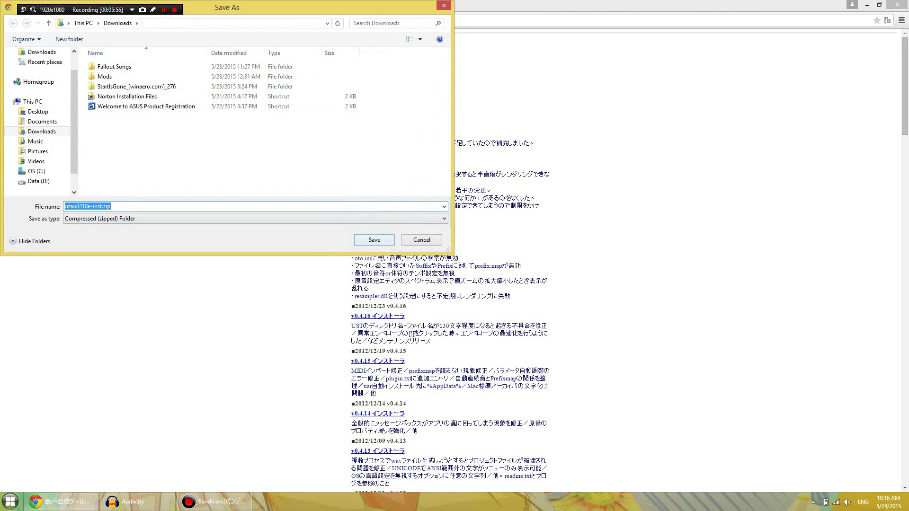
pyautogui.click(374, 240)
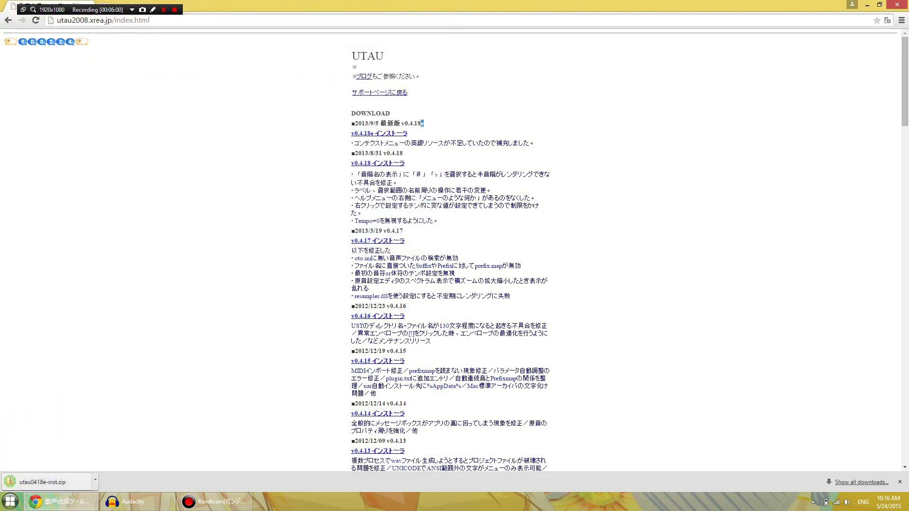
pyautogui.click(95, 480)
pyautogui.click(126, 449)
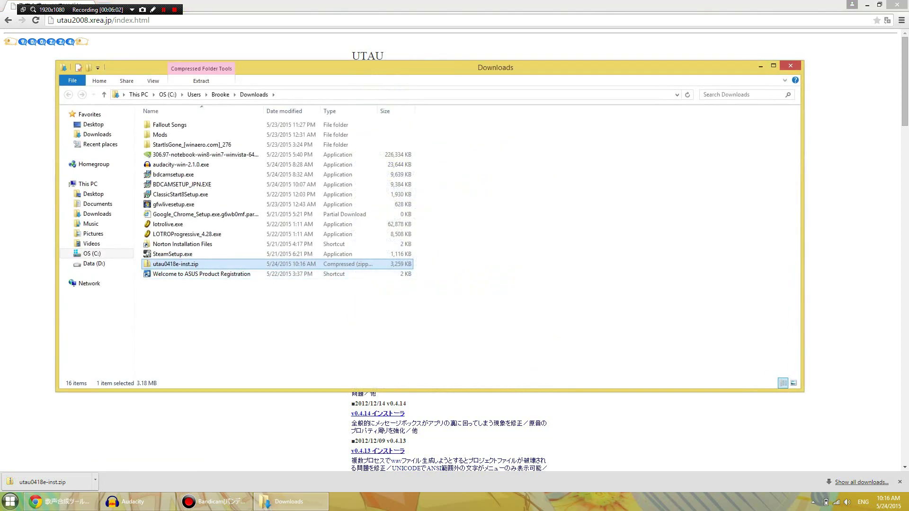
# - Extract utau0418e-inst.zip within the Downloads folder and delete the zip archive
pyautogui.rightClick(198, 265)
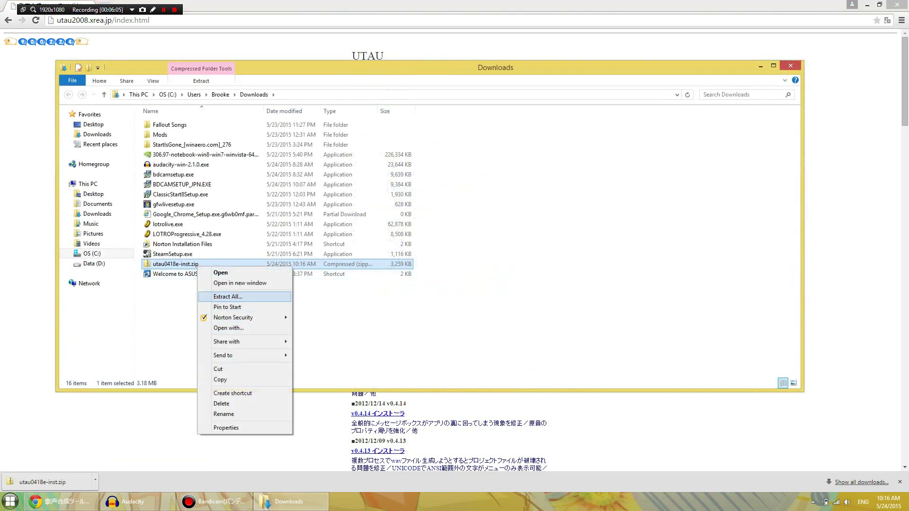
pyautogui.click(227, 297)
pyautogui.click(542, 343)
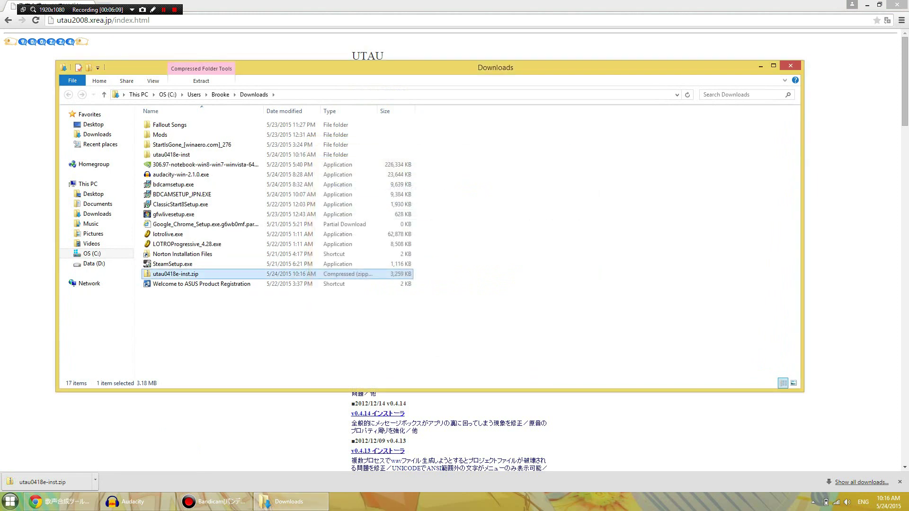
pyautogui.rightClick(204, 274)
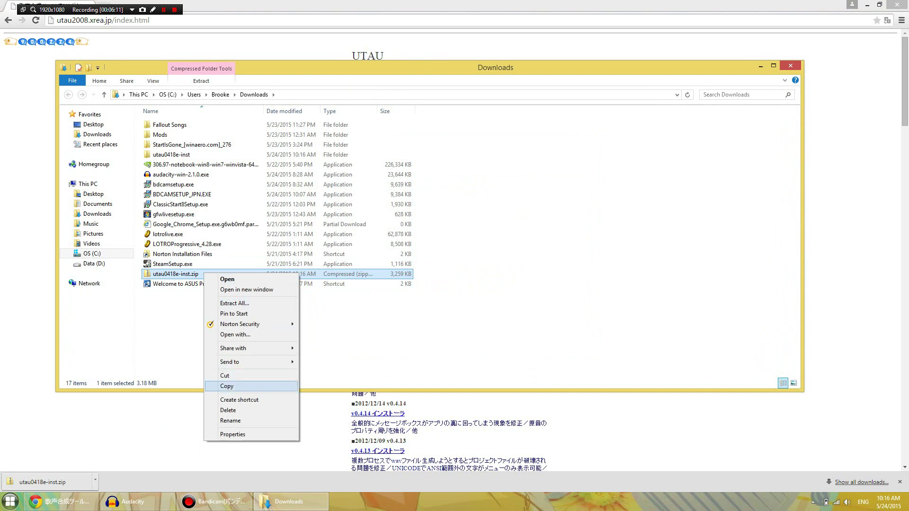
pyautogui.click(228, 410)
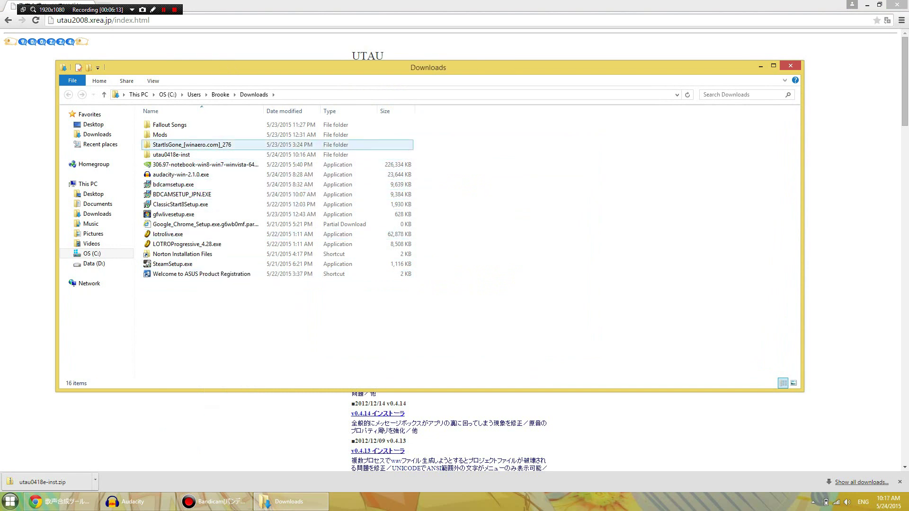
# - Run the utau0418e-inst.exe installer from the extracted utau0418e-inst folder
pyautogui.doubleClick(172, 154)
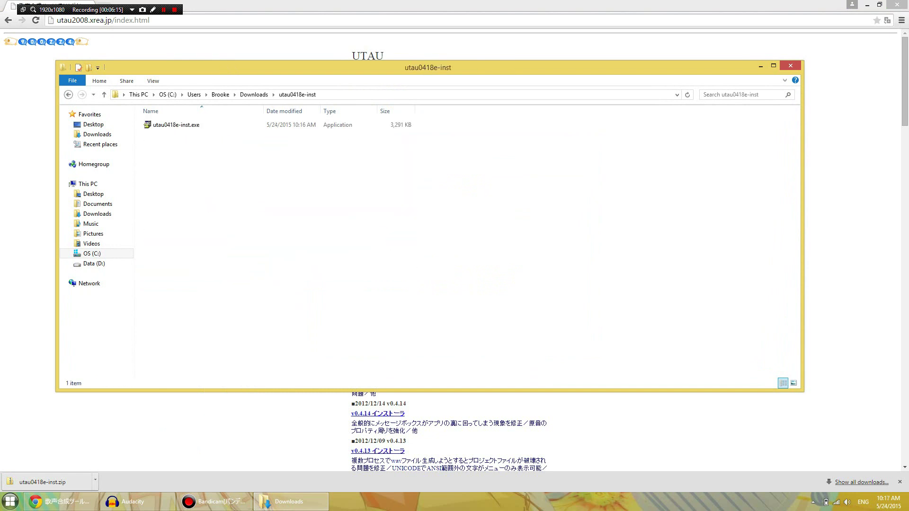
pyautogui.click(176, 124)
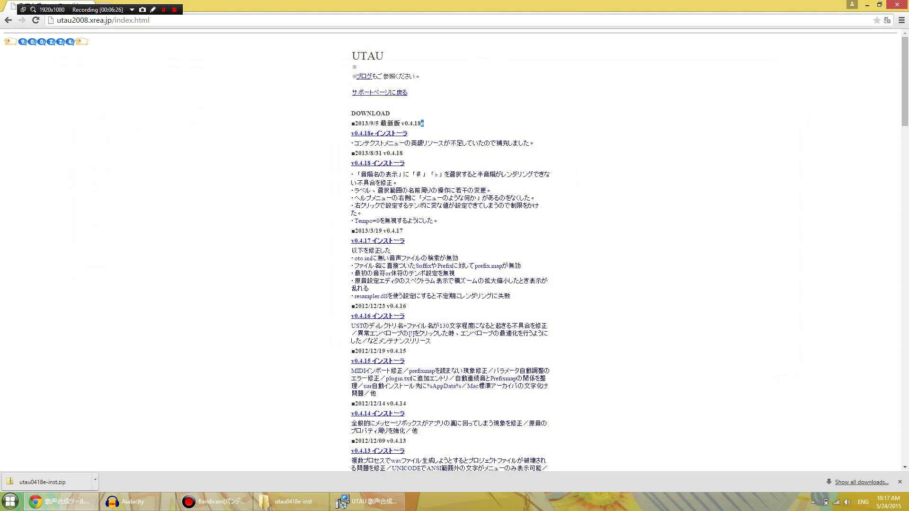
# - Translate the UTAU download page into English and reload it in its original Japanese
pyautogui.click(887, 20)
pyautogui.click(826, 61)
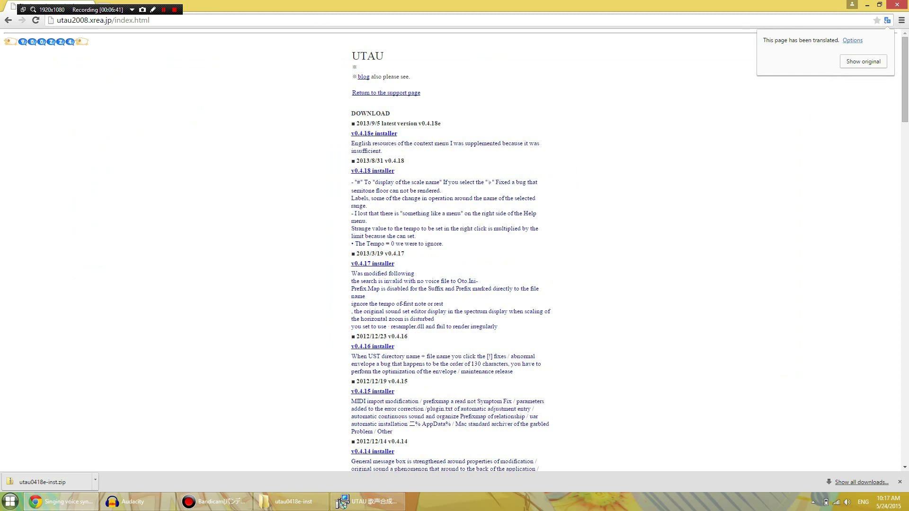
pyautogui.press('F5')
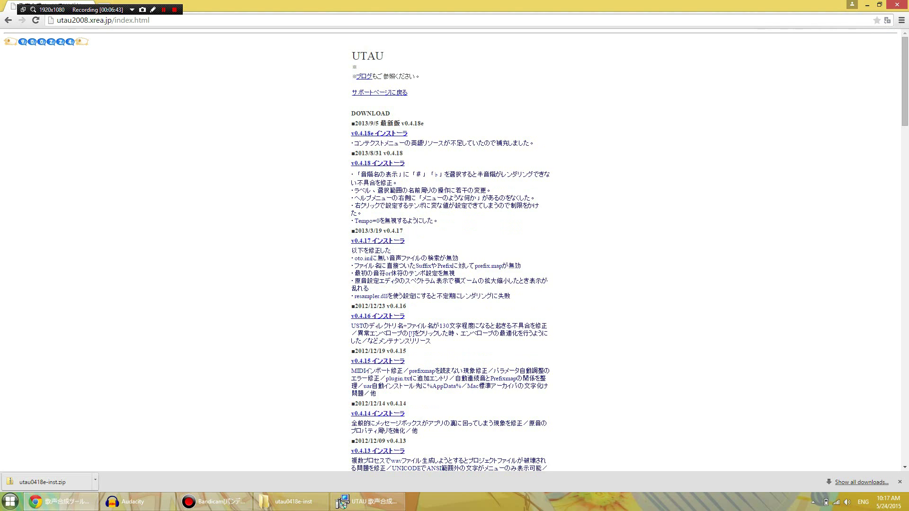
# - Install UTAU through the setup wizard into the default Program Files (x86) UTAU folder, for the current user only
pyautogui.click(341, 503)
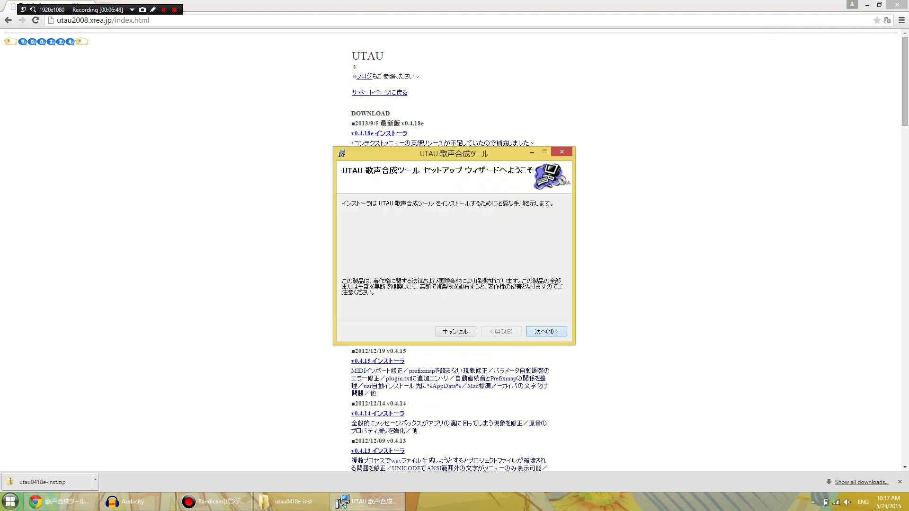
pyautogui.press('Return')
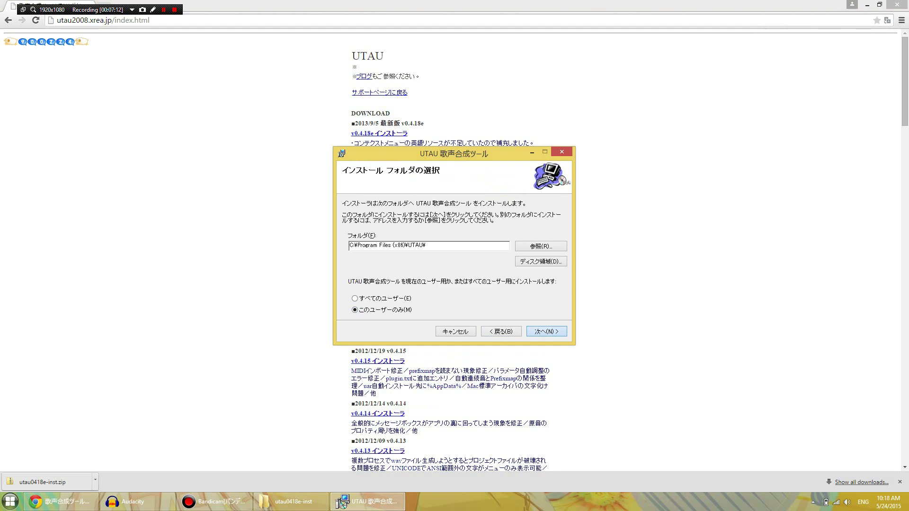
pyautogui.click(547, 332)
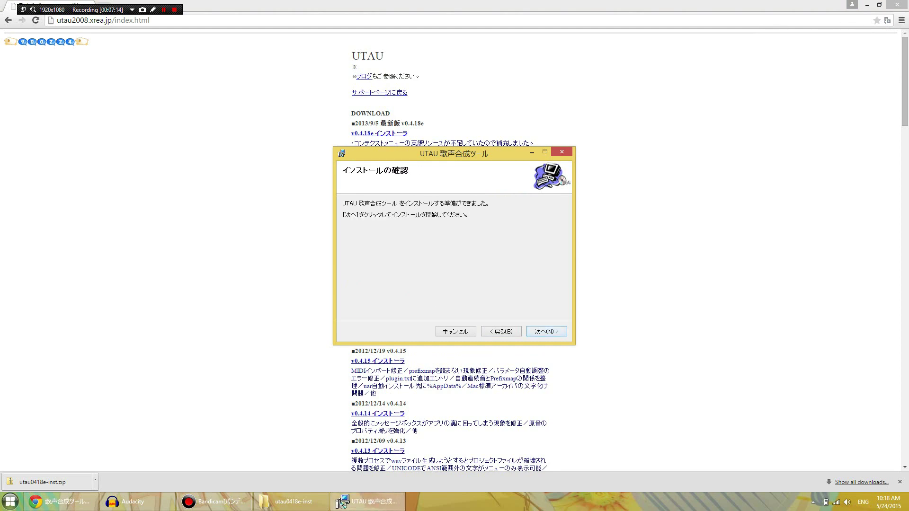
pyautogui.click(546, 331)
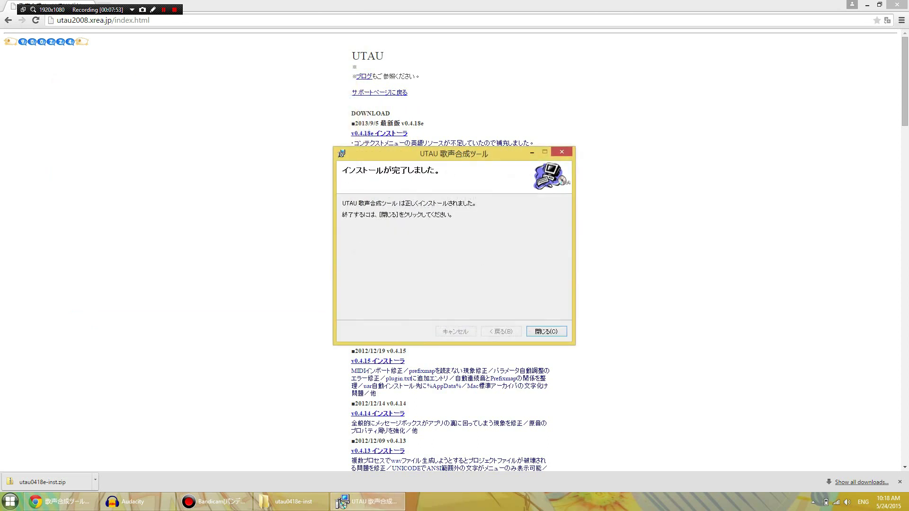
pyautogui.click(813, 501)
pyautogui.click(813, 502)
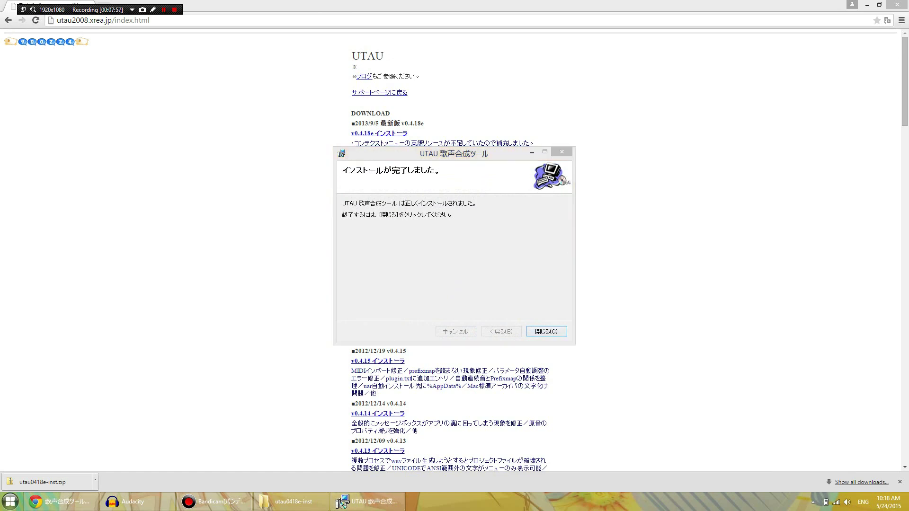
# - Close the completed UTAU setup wizard and minimize the browser and the utau0418e-inst folder window
pyautogui.click(546, 331)
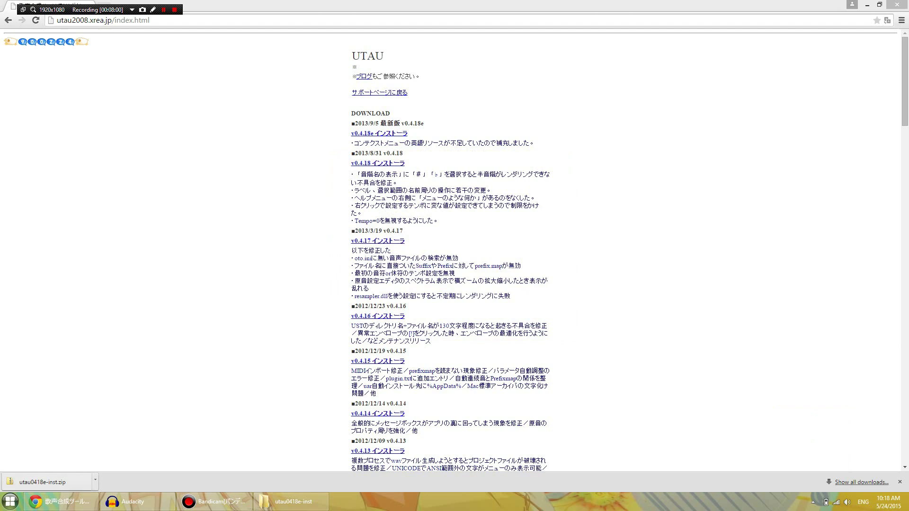
pyautogui.click(867, 5)
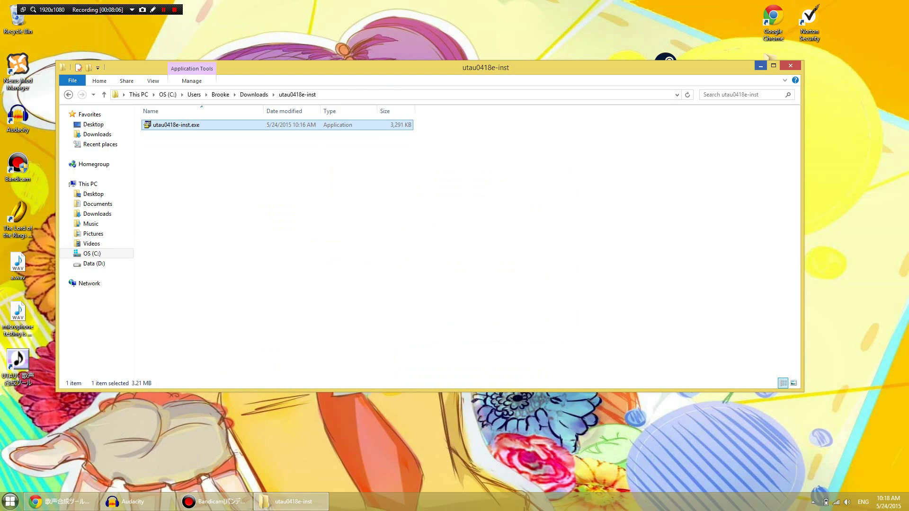
pyautogui.click(761, 66)
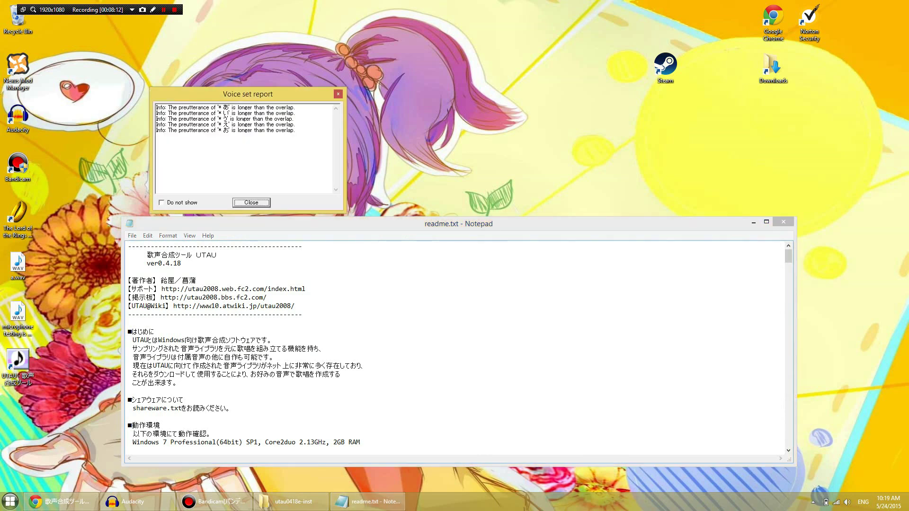
# - Close the readme.txt document and dismiss the Voice set report
pyautogui.click(783, 221)
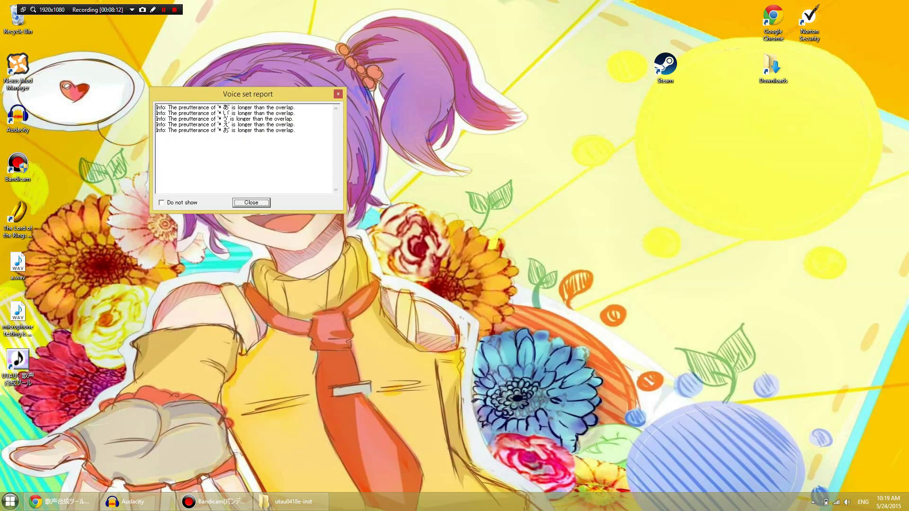
pyautogui.moveTo(248, 93); pyautogui.dragTo(280, 163)
pyautogui.click(284, 271)
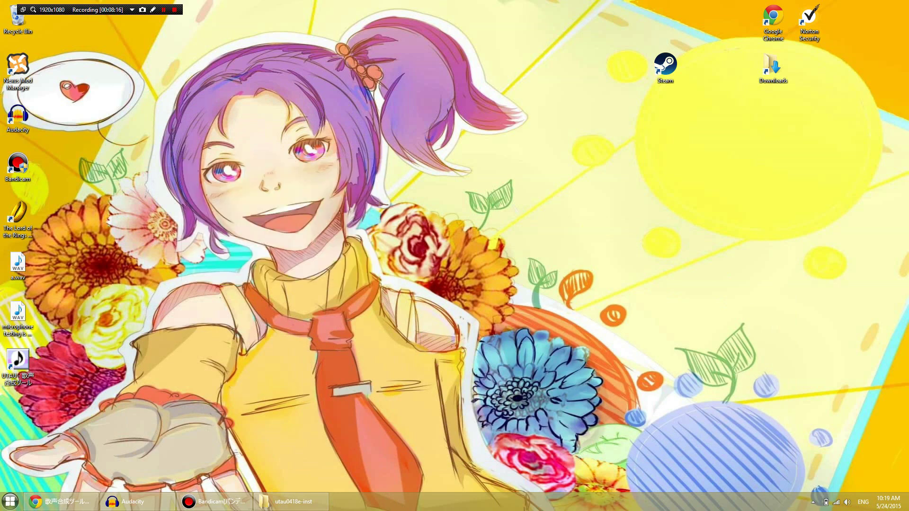
# - Open the Voice Configurations of the uta voice and inspect the waveform of あ.wav in the editor
pyautogui.click(194, 34)
pyautogui.click(237, 46)
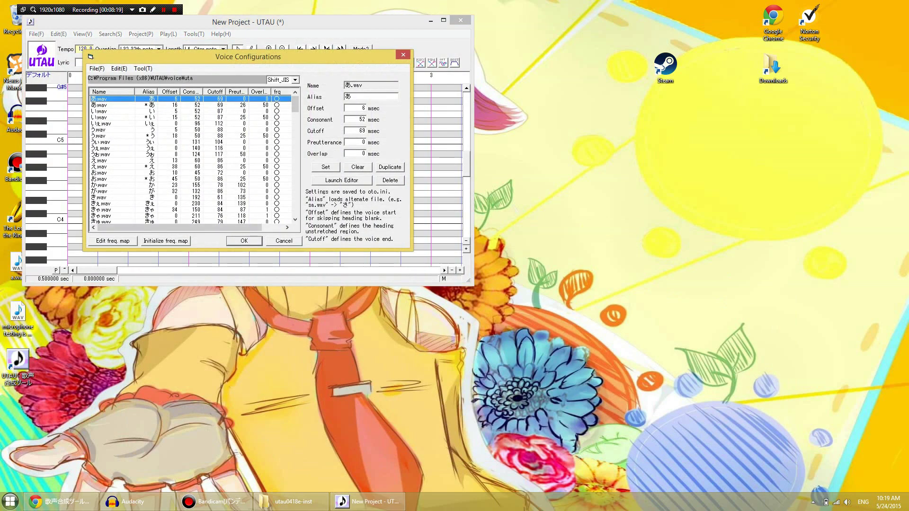
pyautogui.scroll(-3, 195, 160)
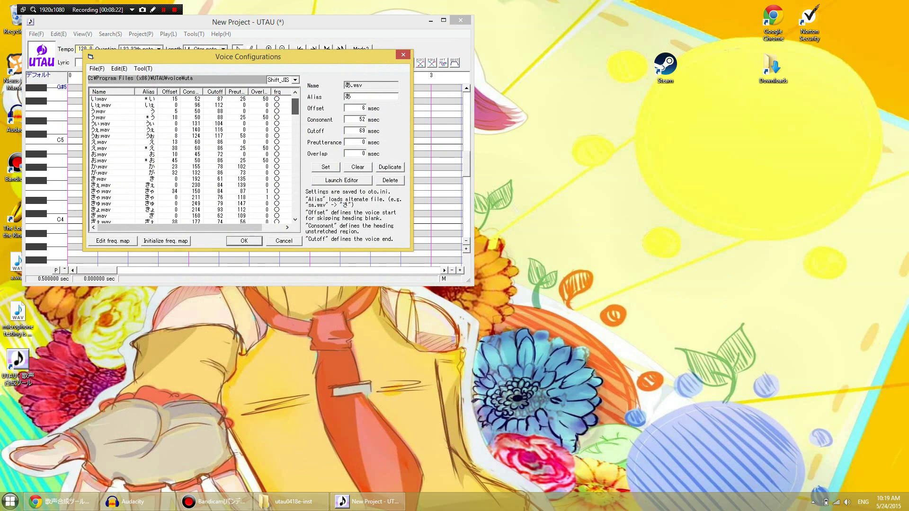
pyautogui.click(341, 180)
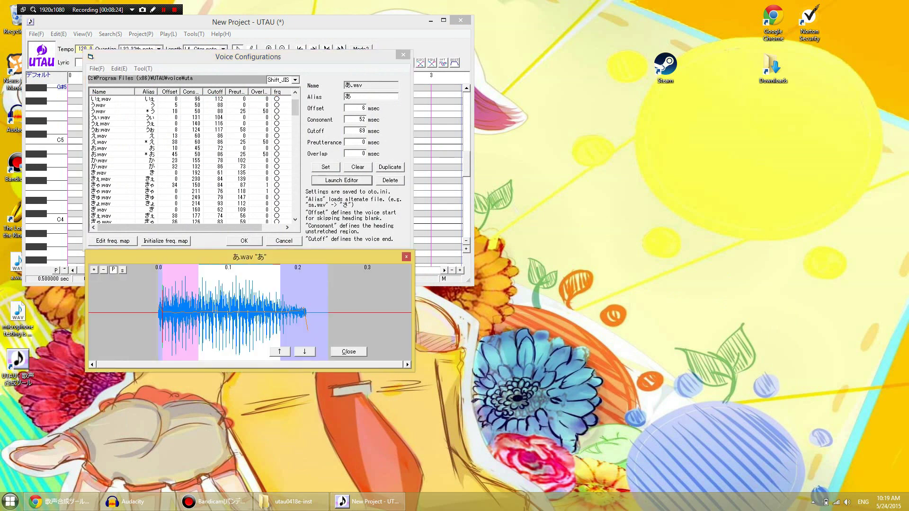
pyautogui.hotkey('alt', 'c')
# - Copy the alias あ of あ.wav and leave the Voice Configurations without applying changes
pyautogui.doubleClick(348, 96)
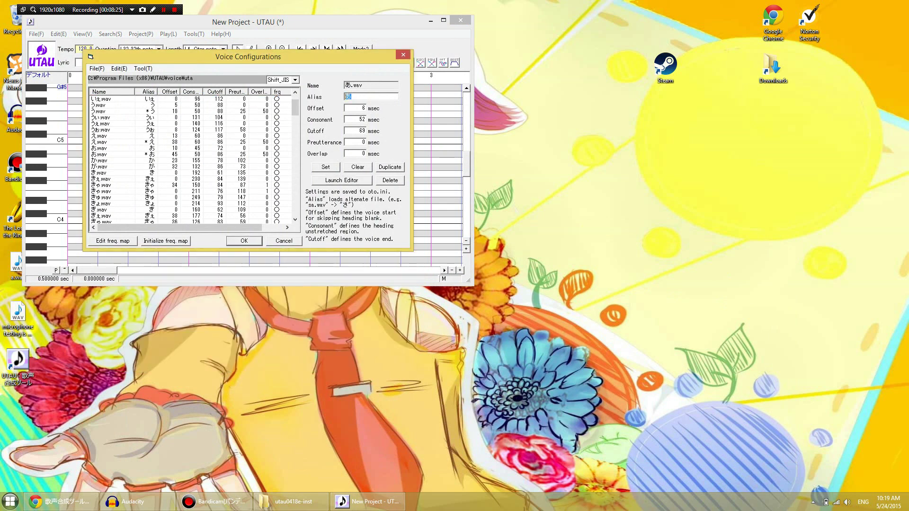
pyautogui.rightClick(357, 96)
pyautogui.click(378, 127)
pyautogui.click(284, 241)
# - Paste あ as the lyric, insert it as a quarter note at C4, and play it back
pyautogui.rightClick(161, 62)
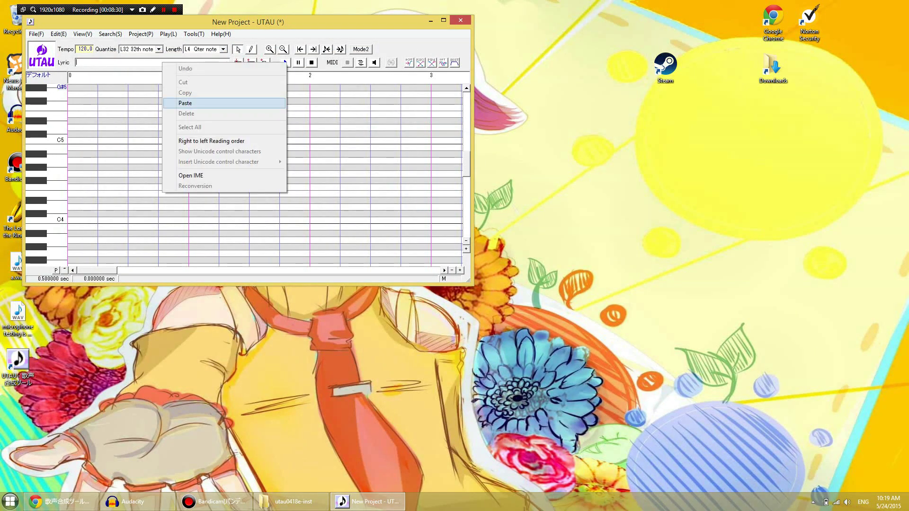
pyautogui.click(185, 103)
pyautogui.click(251, 62)
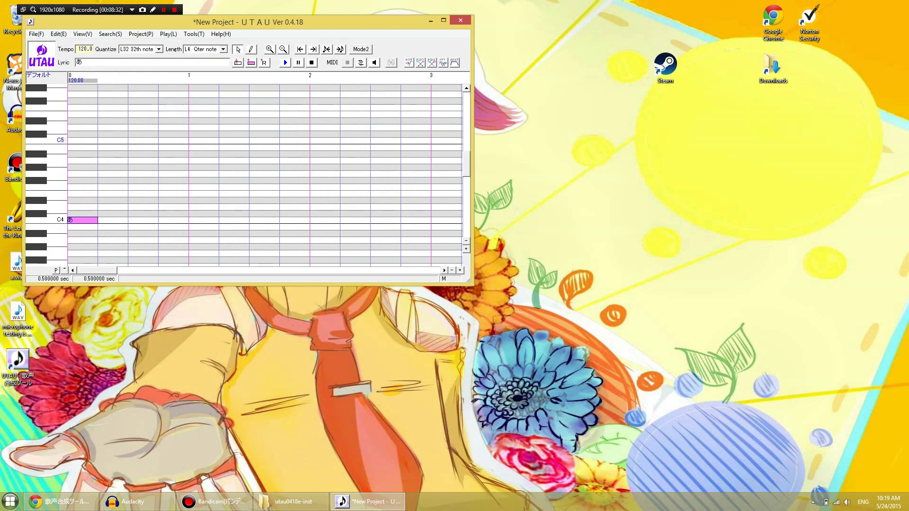
pyautogui.click(284, 63)
# - Move the UTAU project window clear of the desktop icons and switch to Audacity
pyautogui.moveTo(247, 22); pyautogui.dragTo(344, 115)
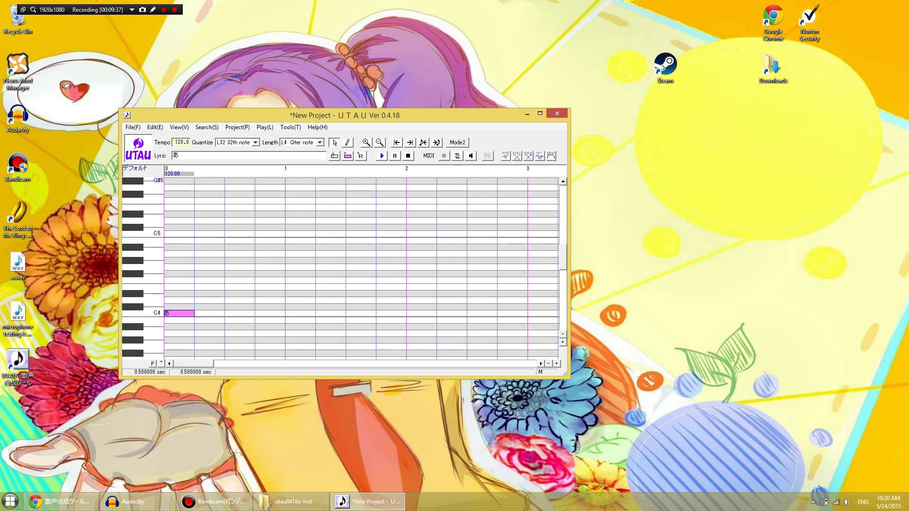
pyautogui.click(127, 502)
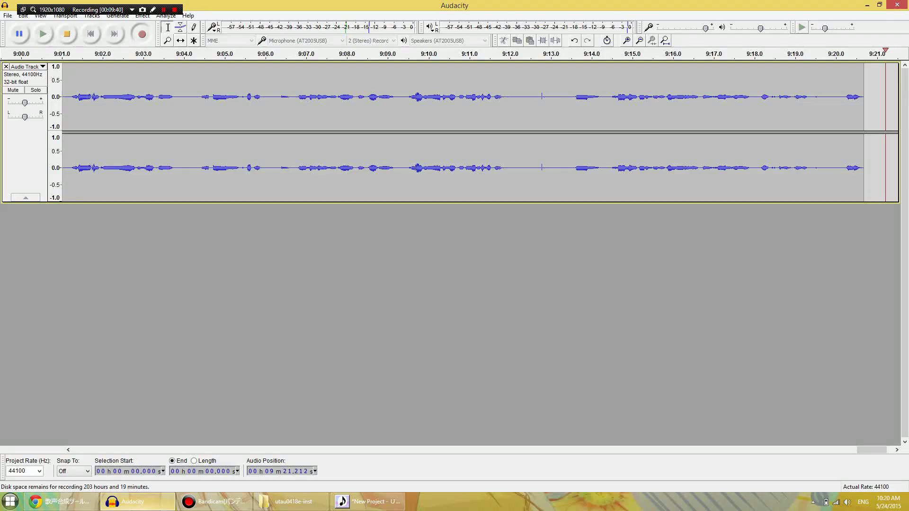